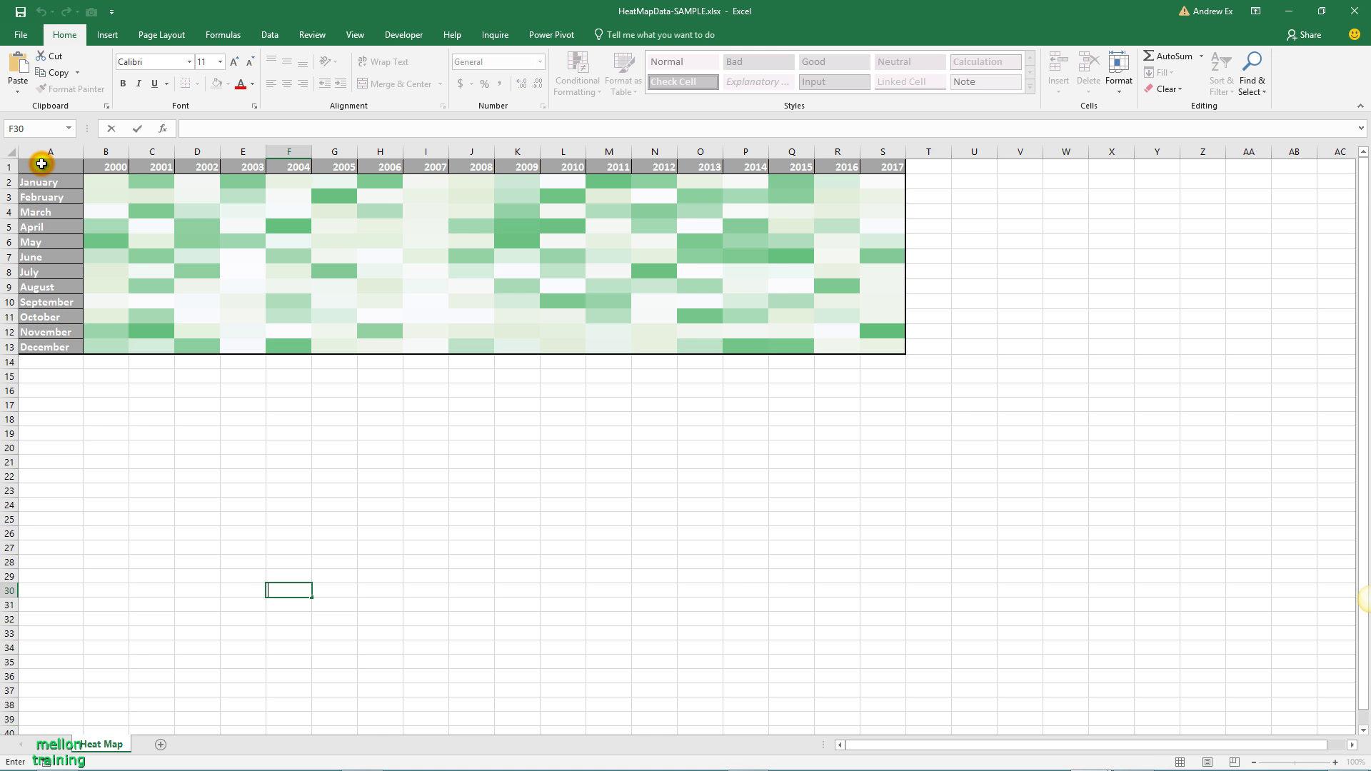
Switch to HeatMapData.xlsx and select cell A1 on its Data sheet of raw 2000–2017 values.
click(42, 164)
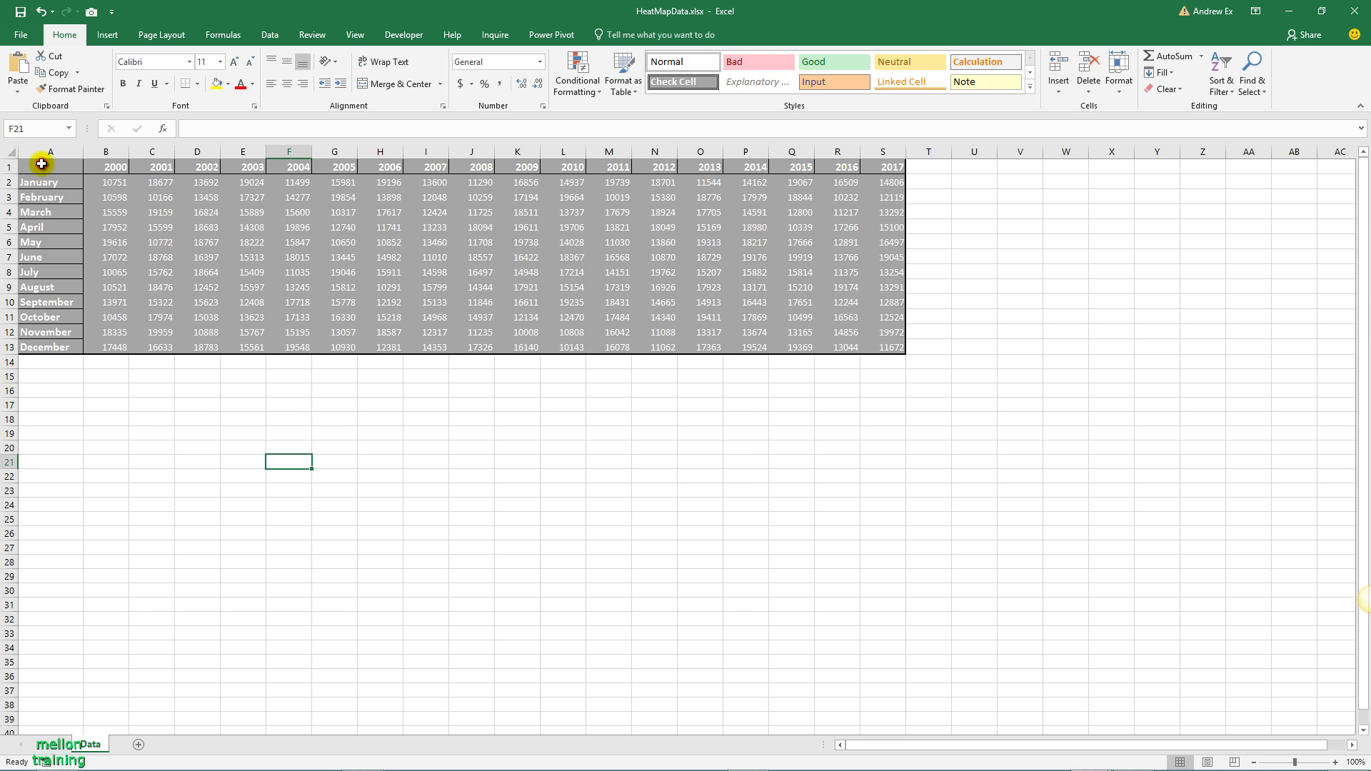
click(41, 164)
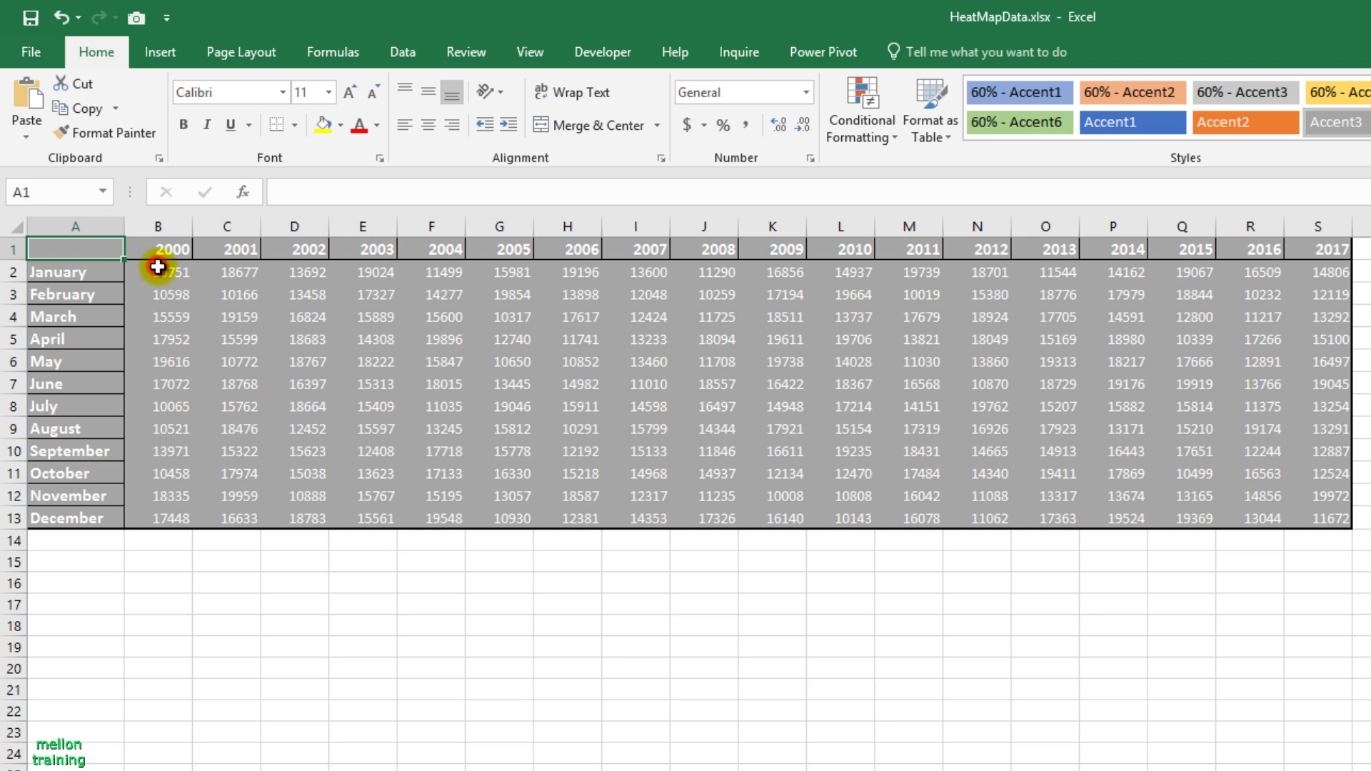
Select the monthly values B2:S13 and bring up the Conditional Formatting color scales.
mouse_move(158, 272)
mouse_down()
mouse_move(970, 478)
mouse_move(1320, 525)
mouse_up()
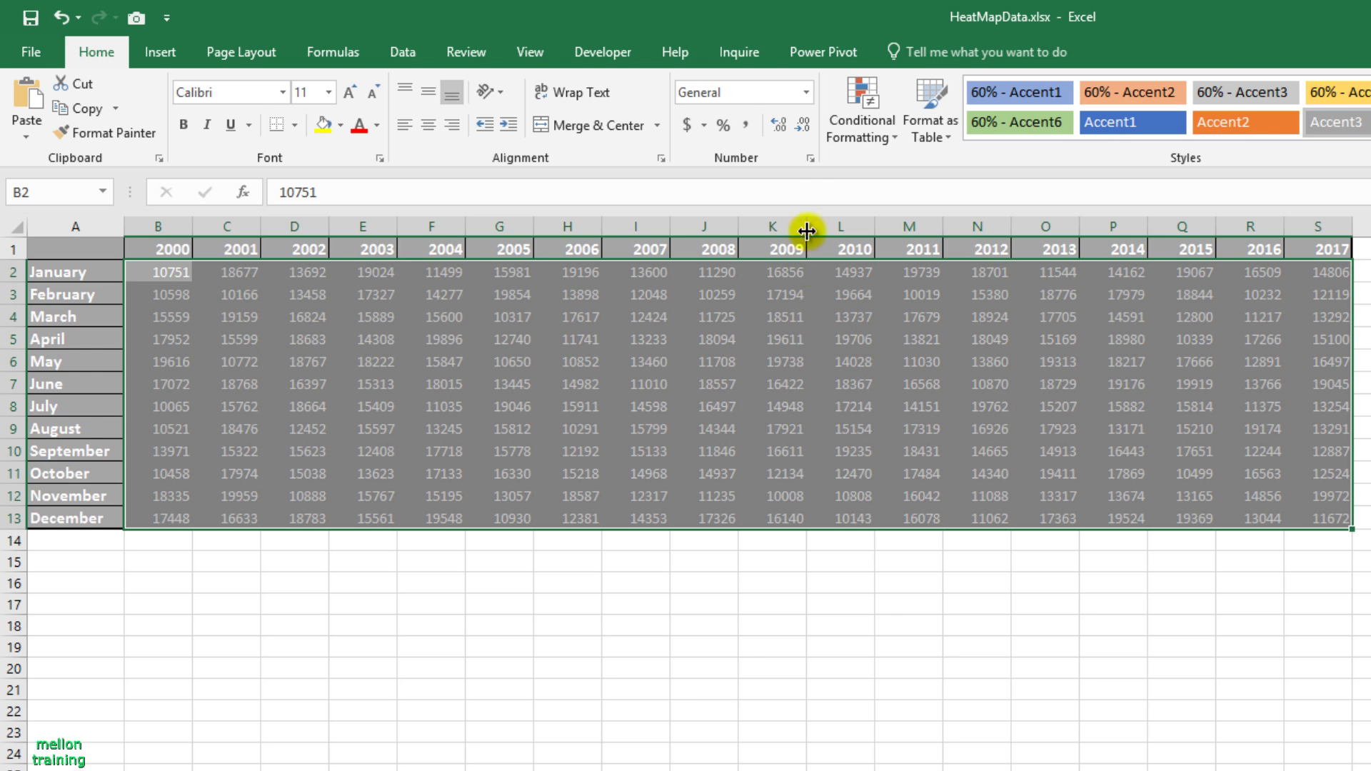
click(890, 136)
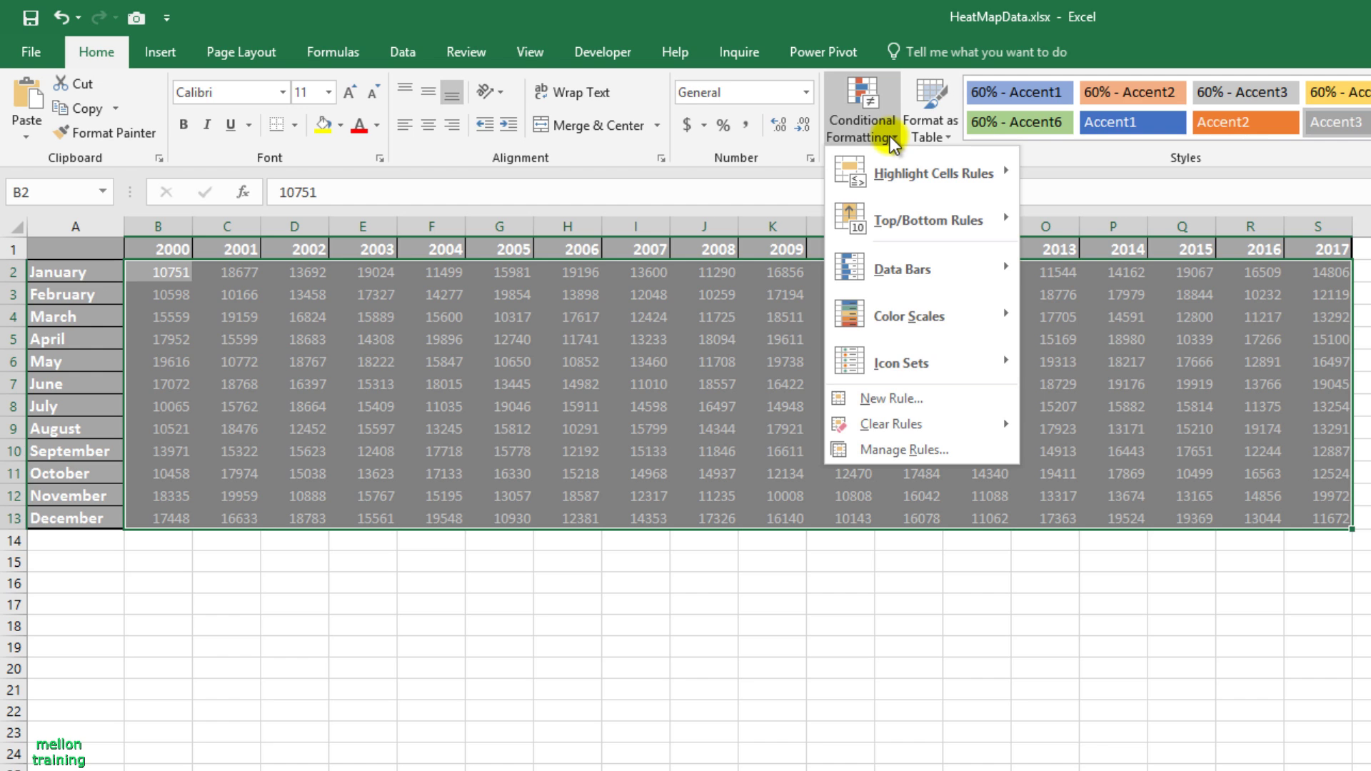
mouse_move(909, 316)
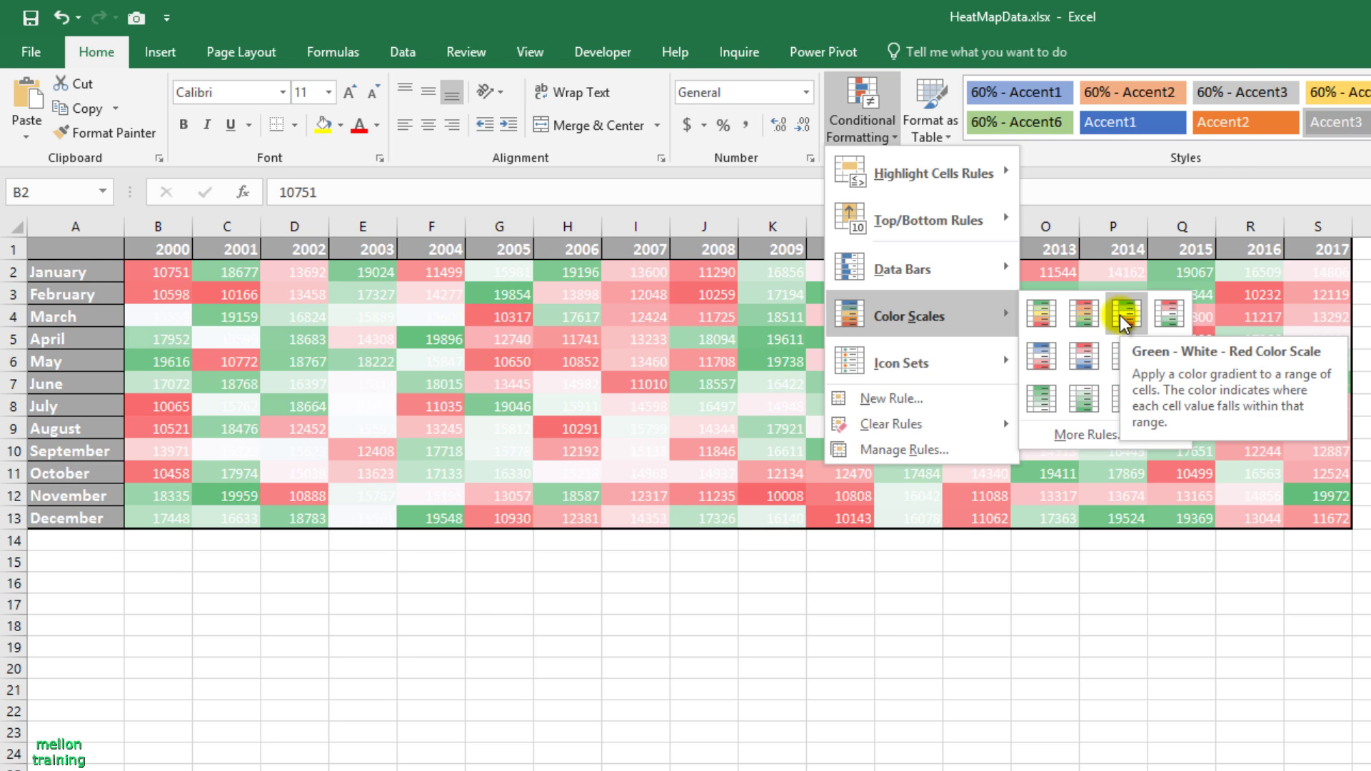
Apply the Green–White–Red color scale to the B2:S13 values.
click(1125, 314)
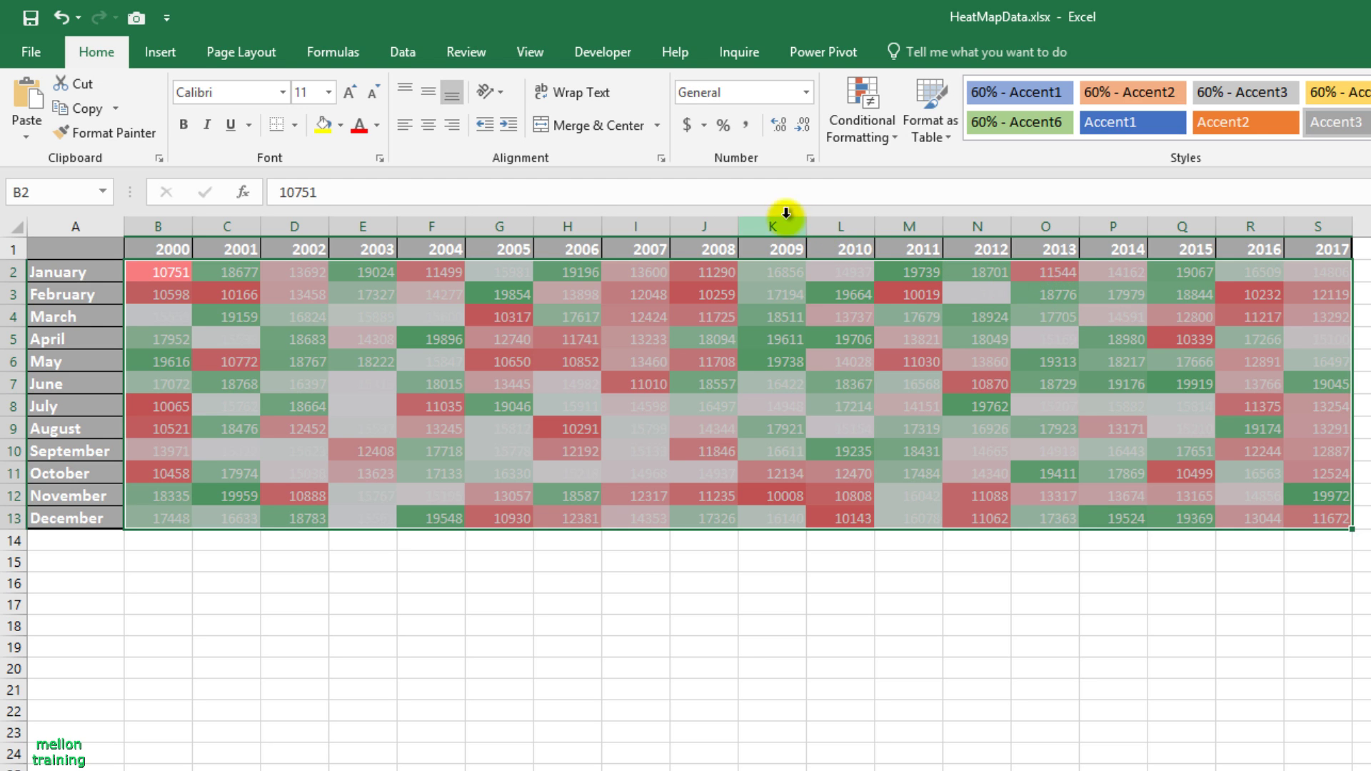
Give B2:S13 the custom number format ;;; so the numbers are hidden.
click(806, 157)
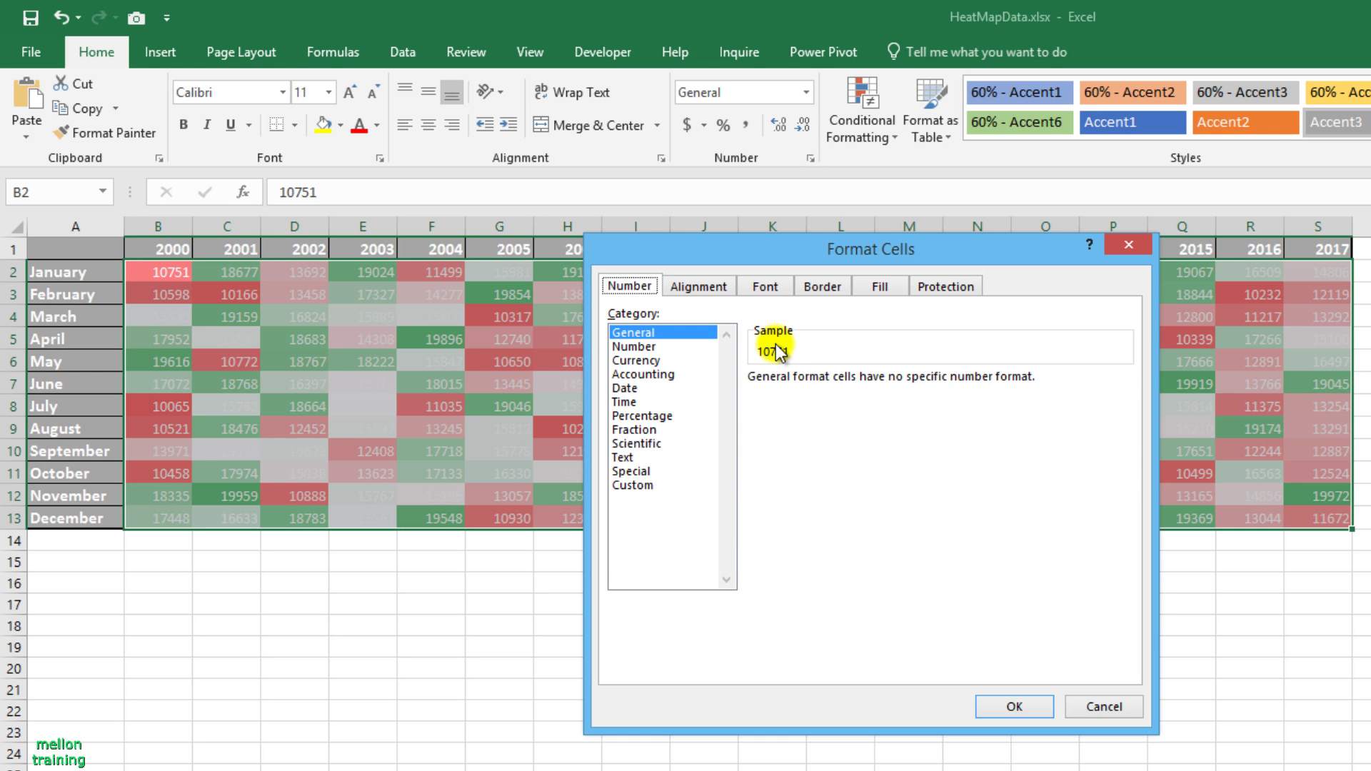
click(645, 485)
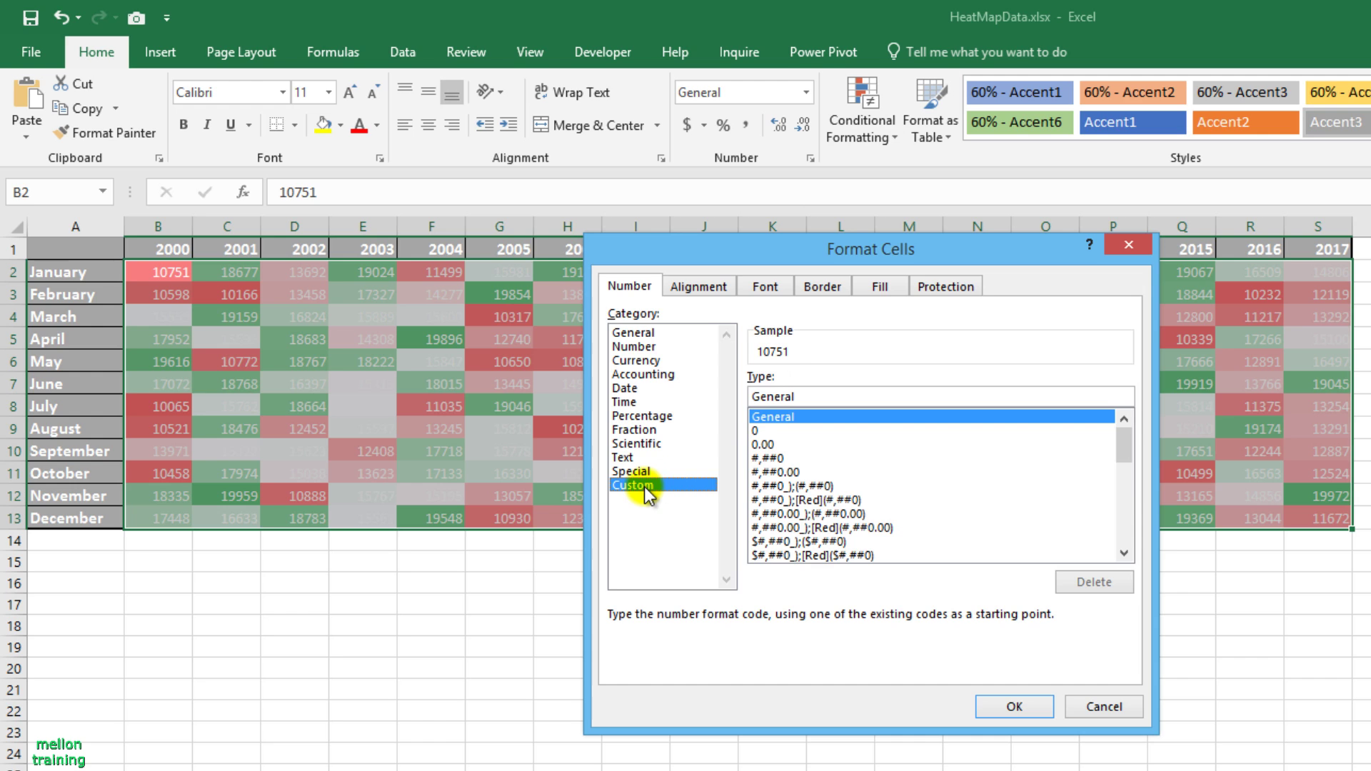
click(785, 431)
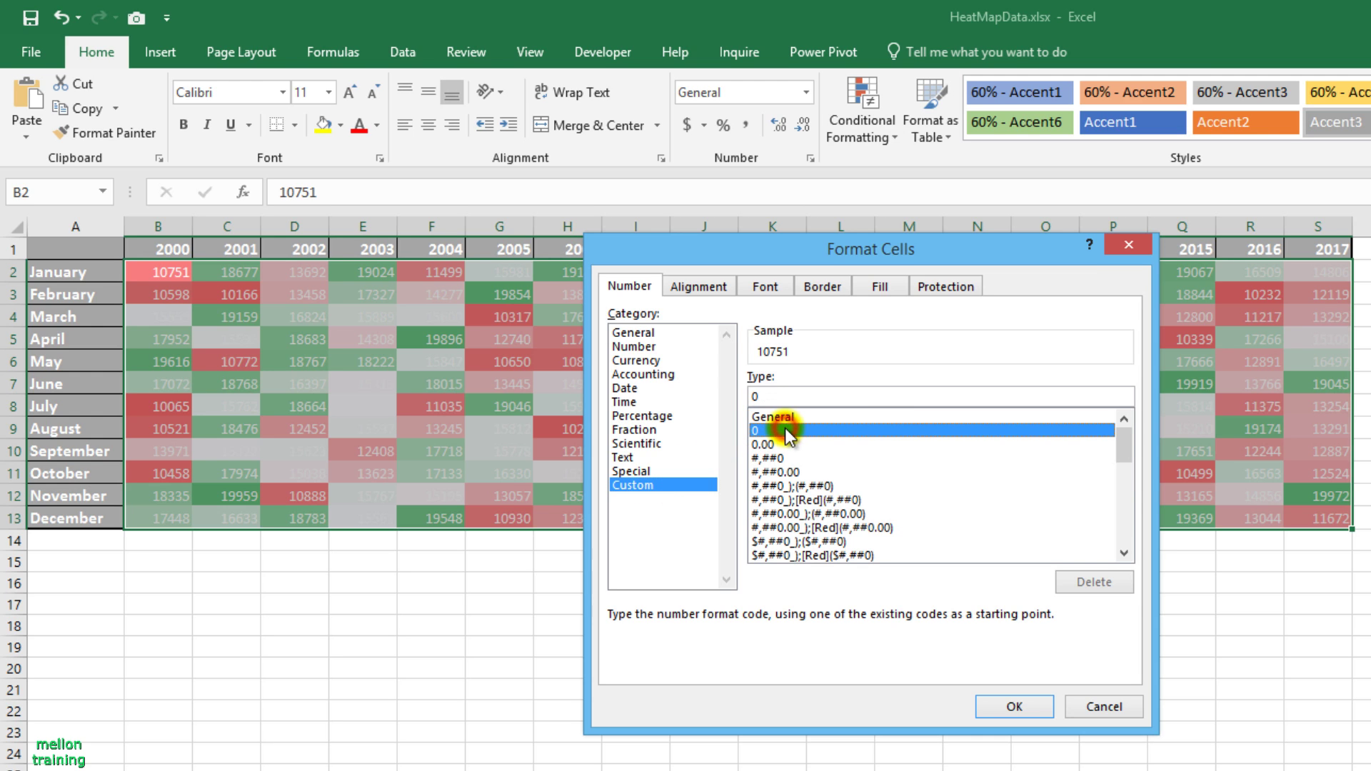
click(761, 395)
text(;;)
text(;)
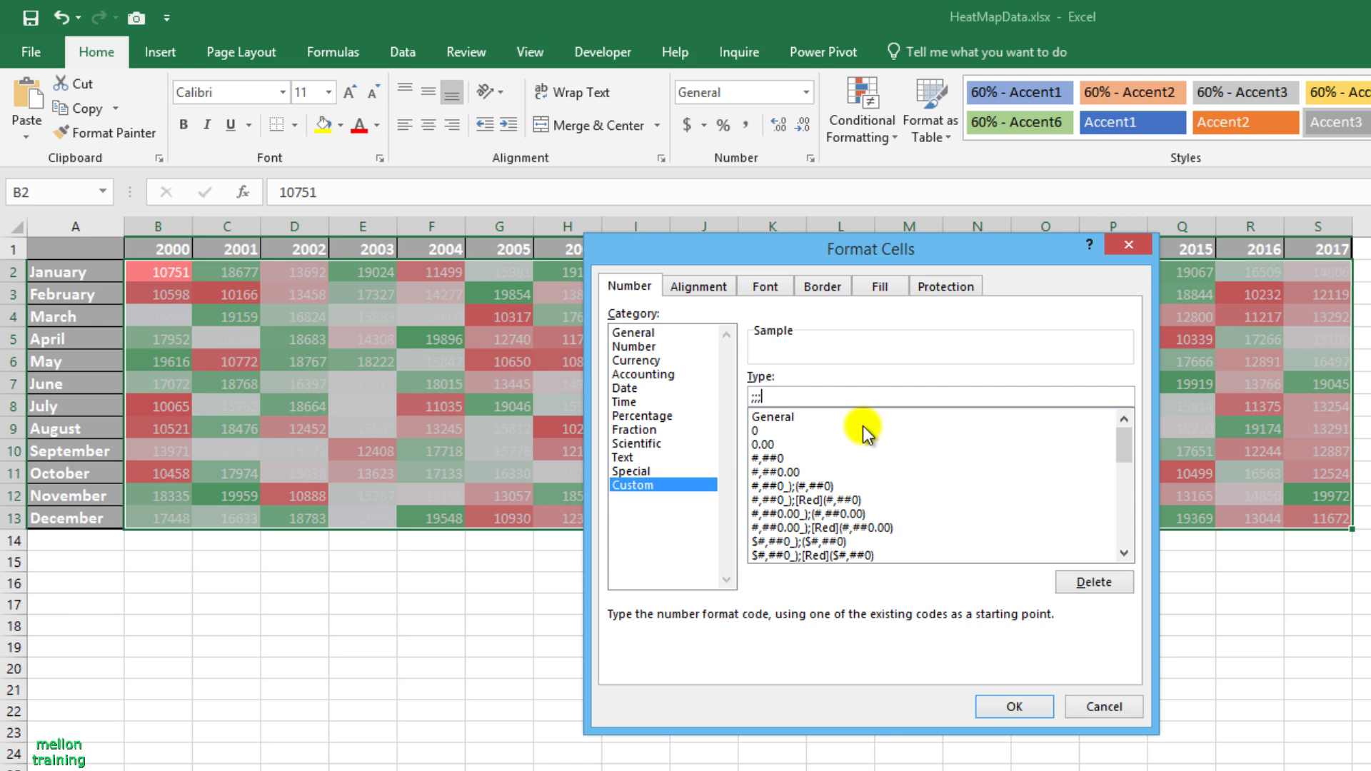
click(1013, 701)
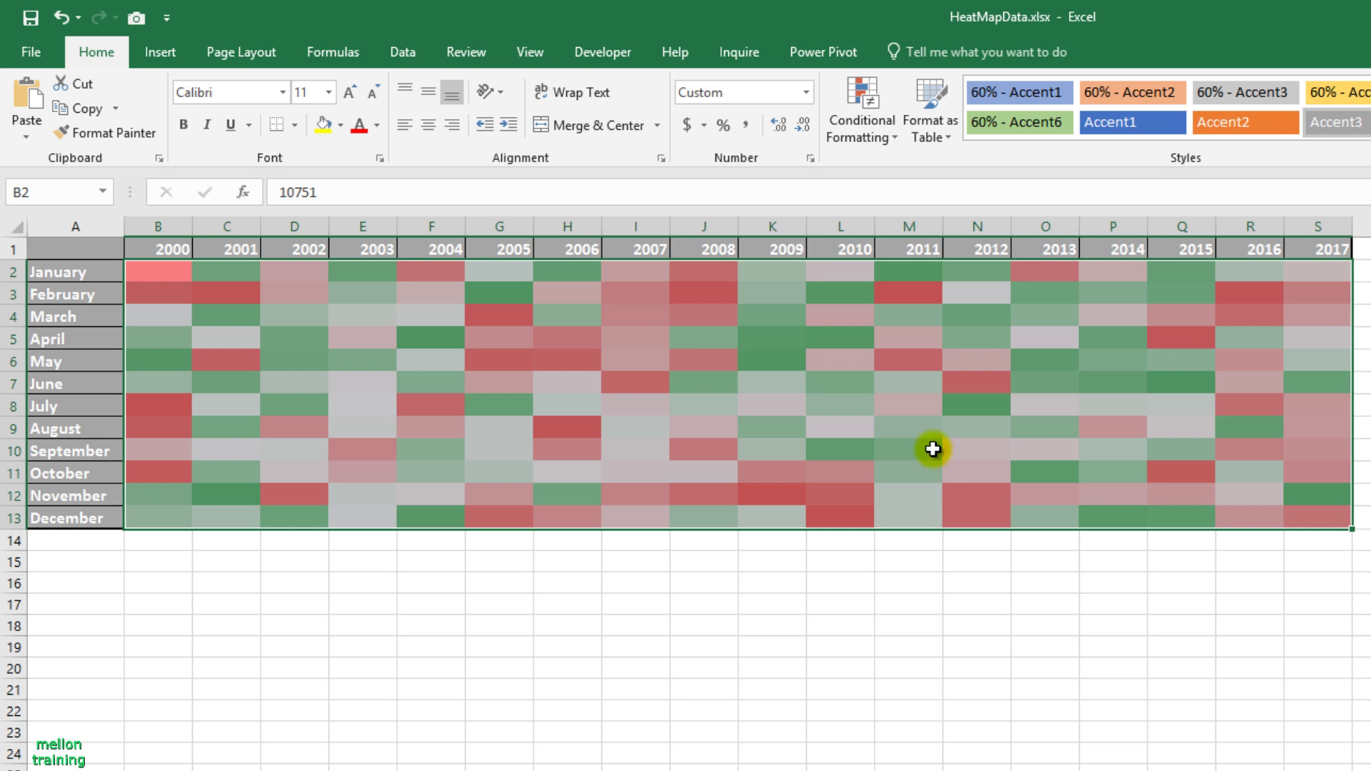
Edit the Graded Color Scale rule so its minimum color is white, then deselect the grid.
click(894, 143)
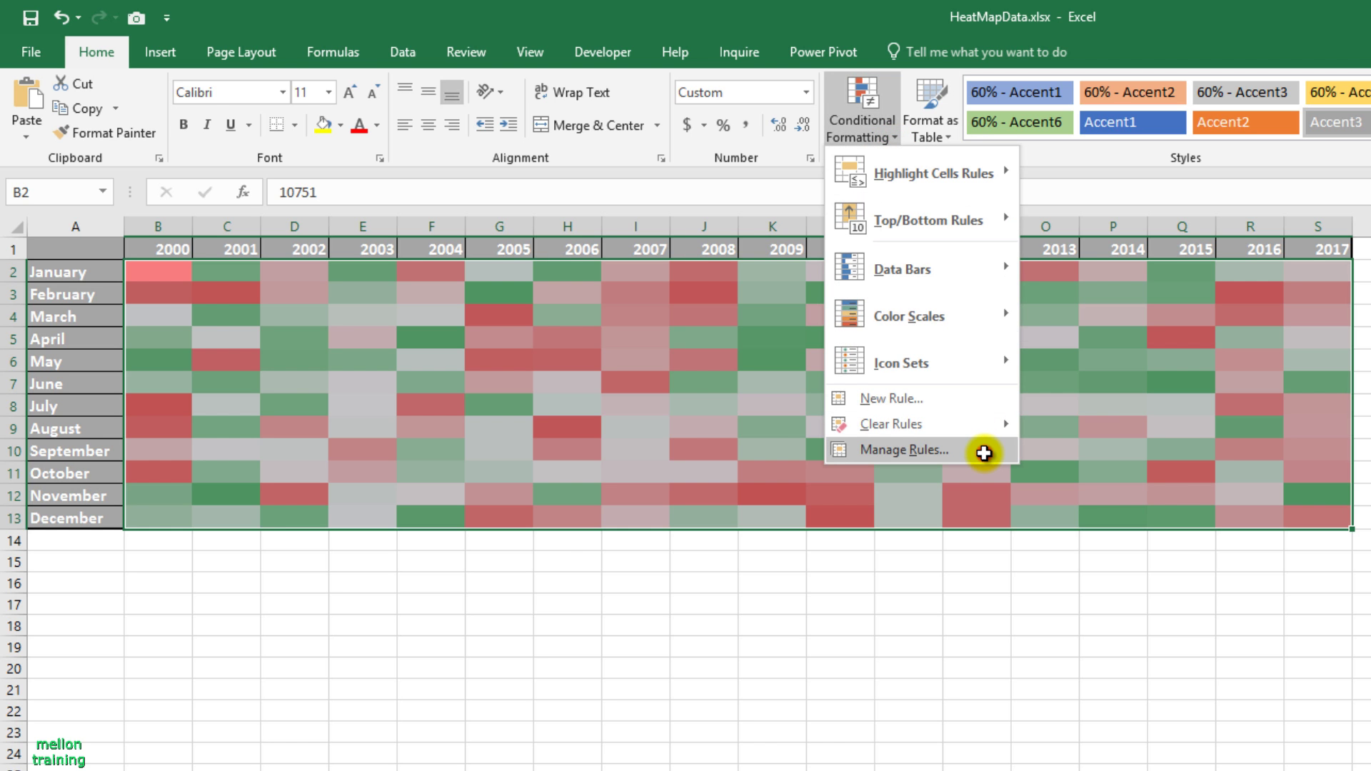
click(984, 453)
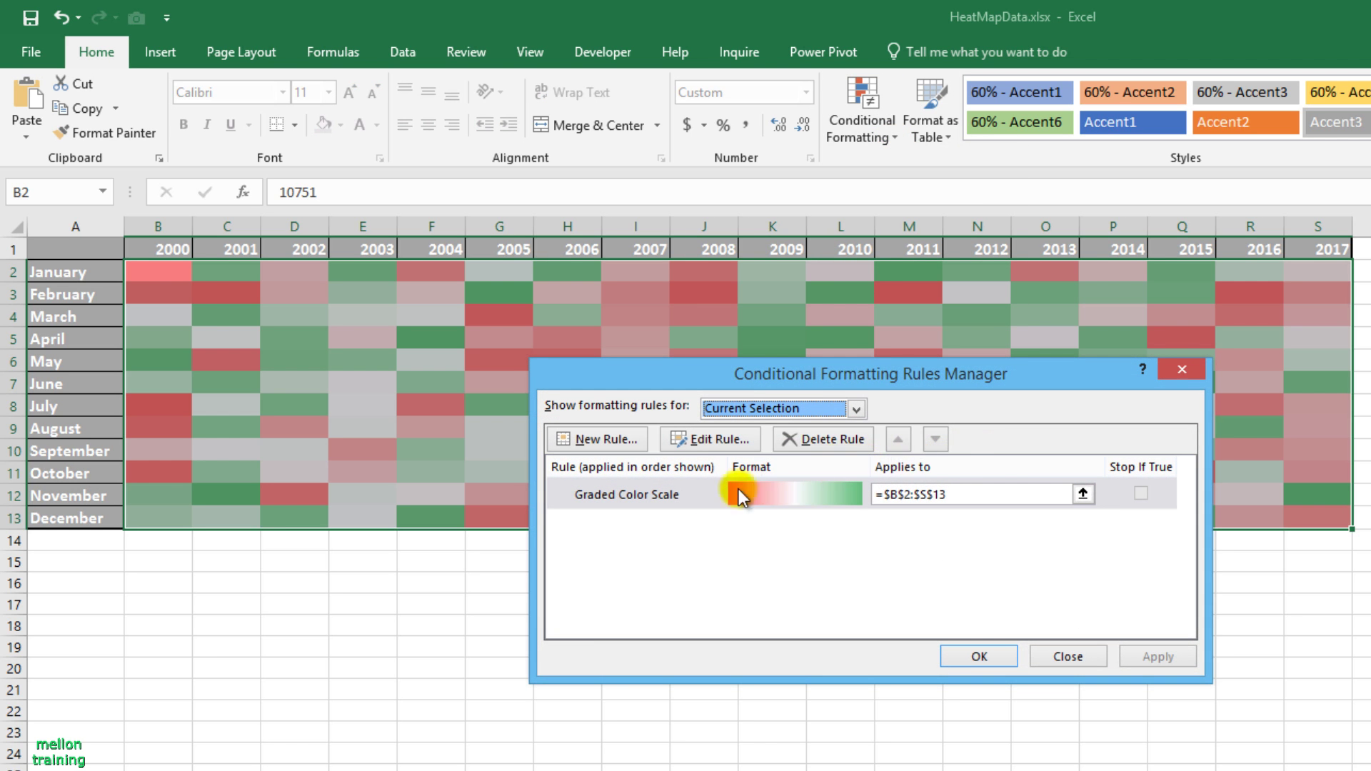
click(678, 490)
click(748, 440)
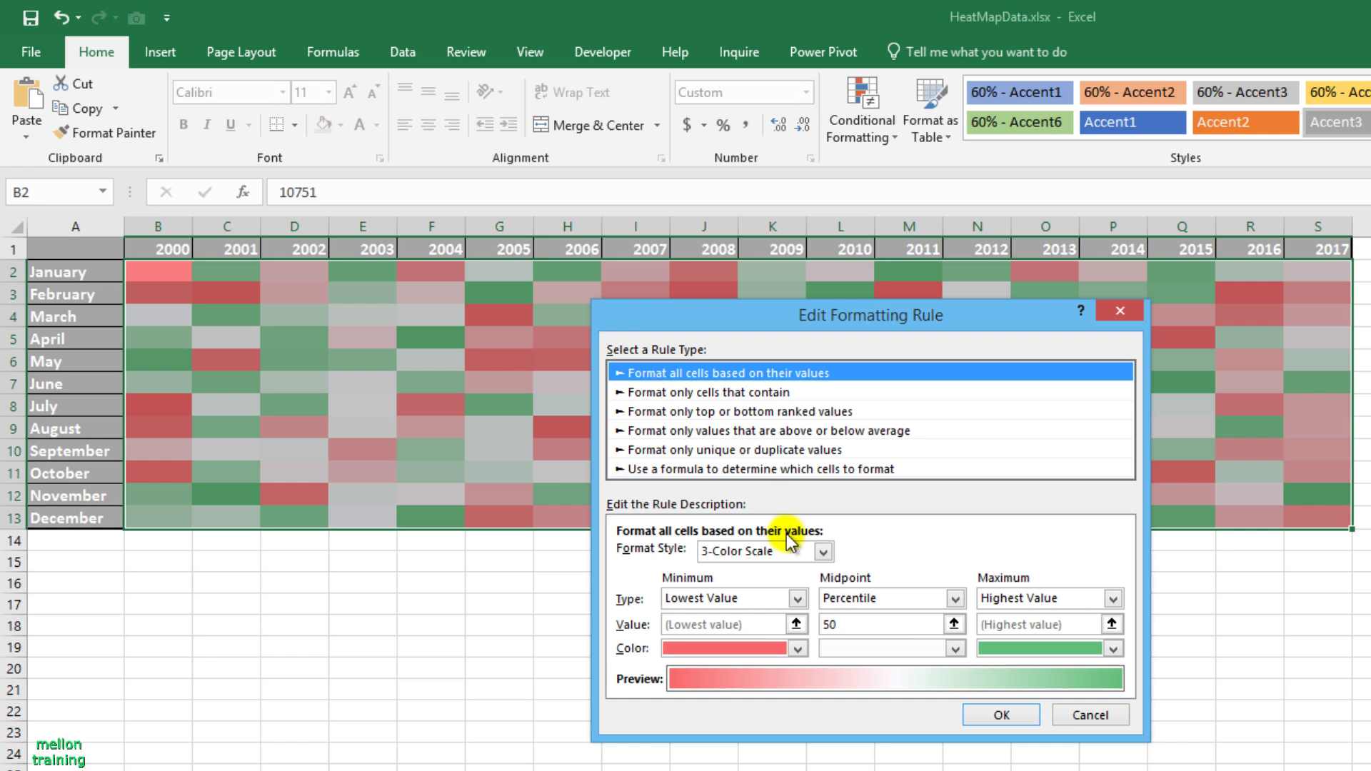
click(799, 647)
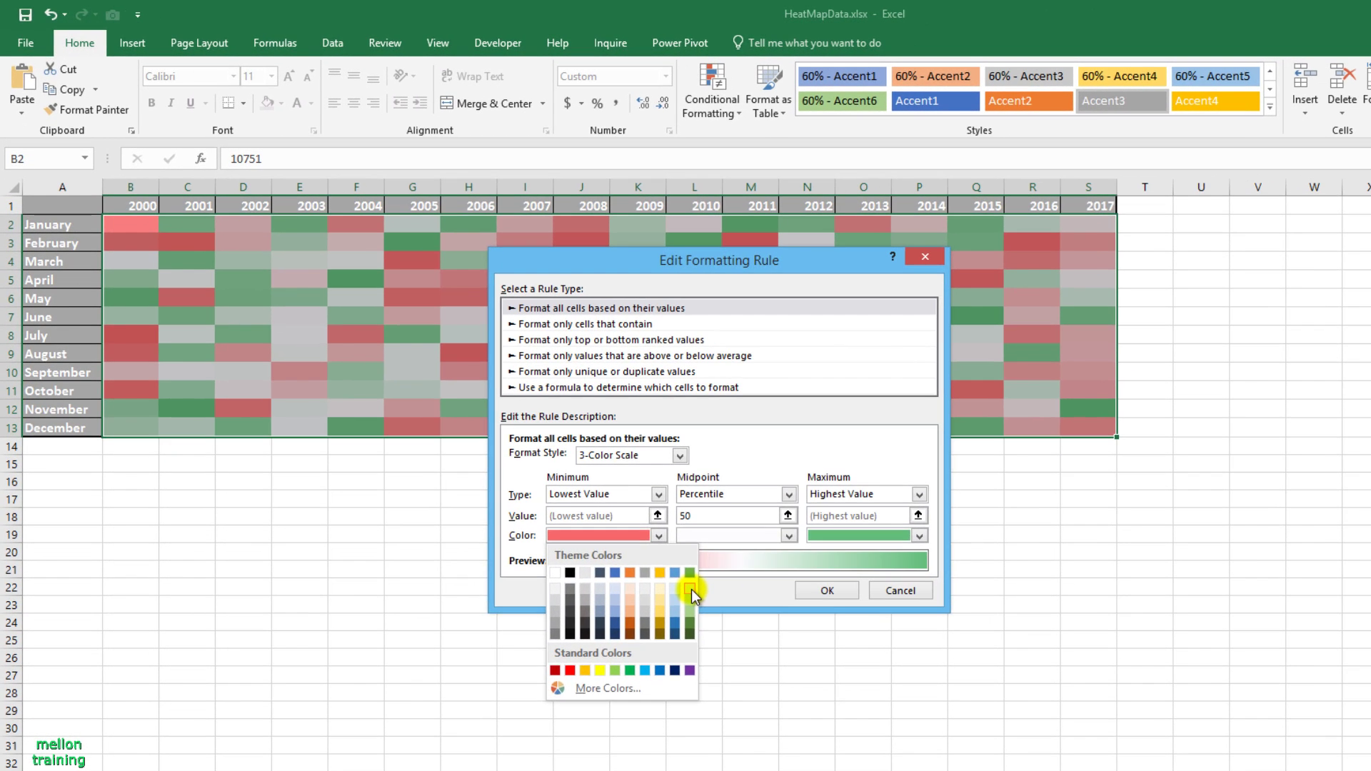
click(690, 589)
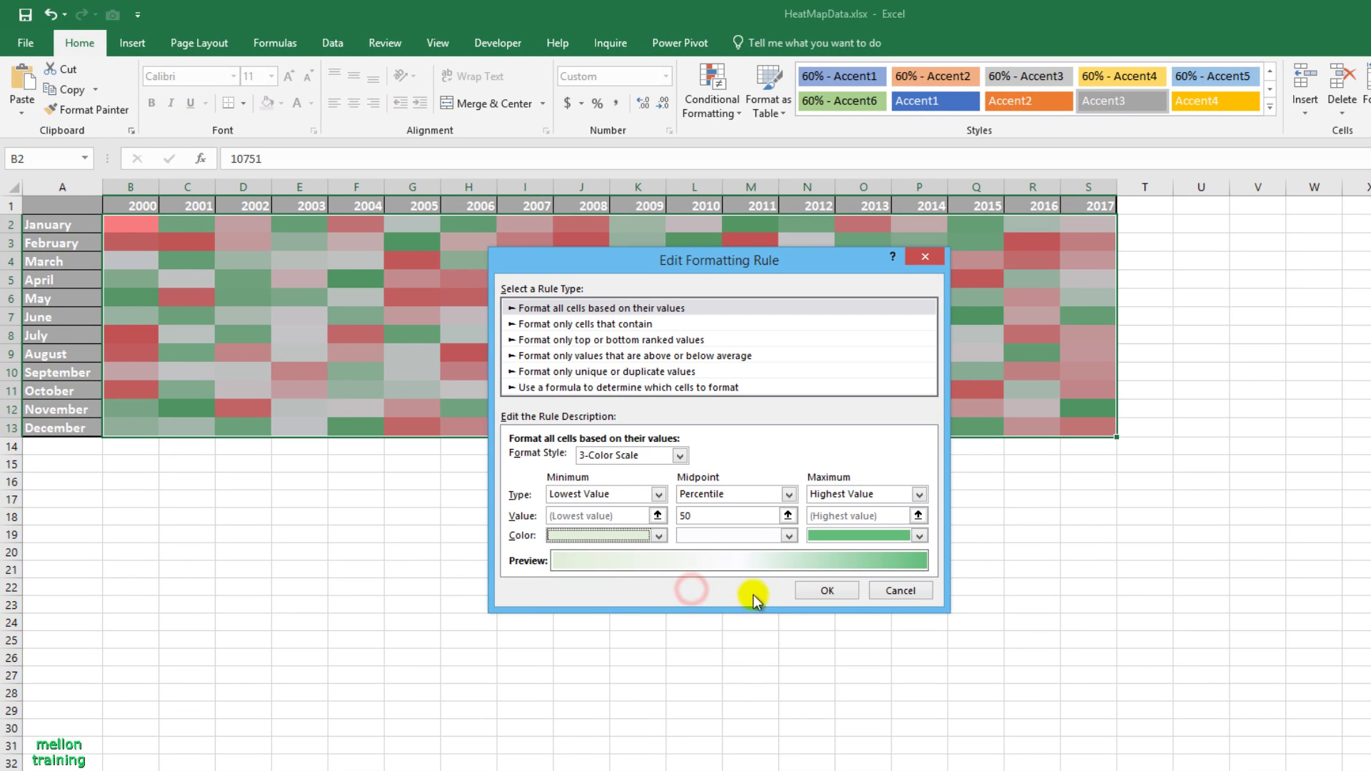
click(824, 594)
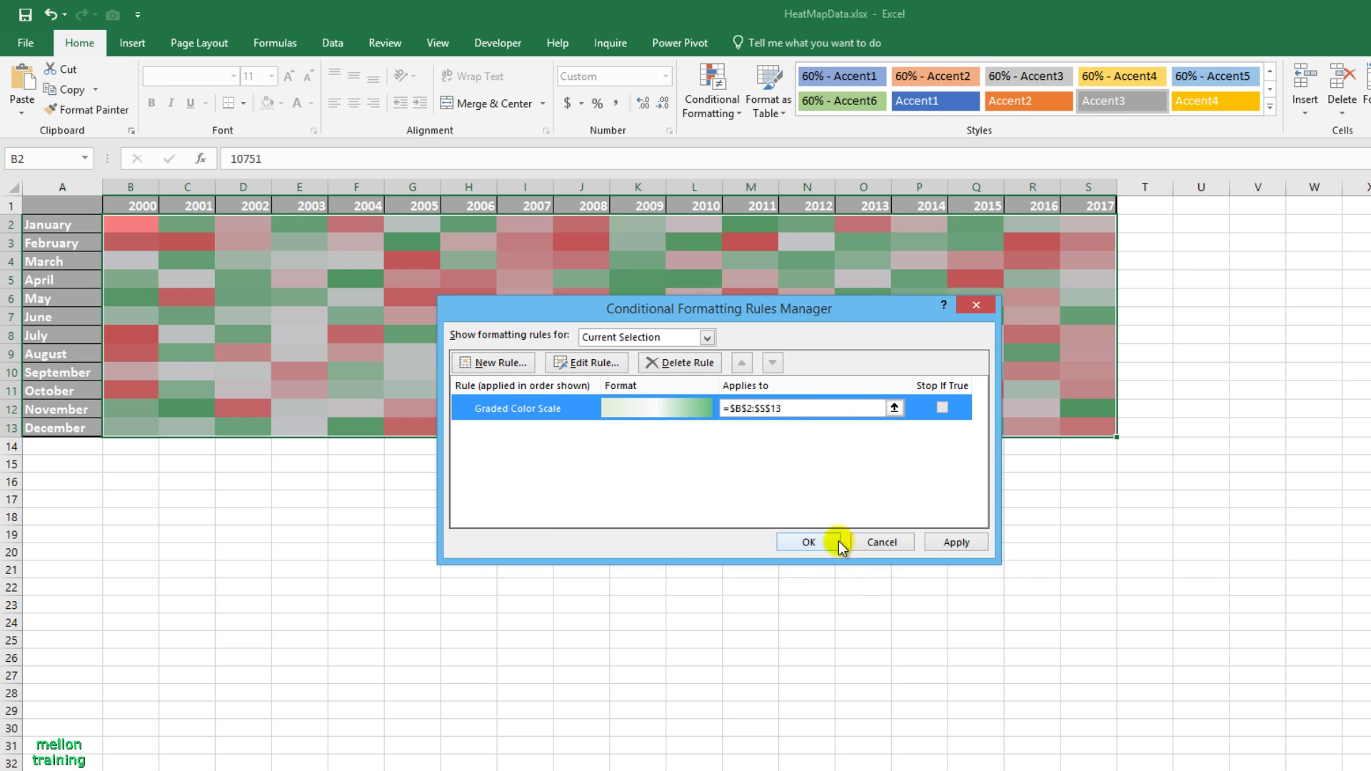
click(823, 540)
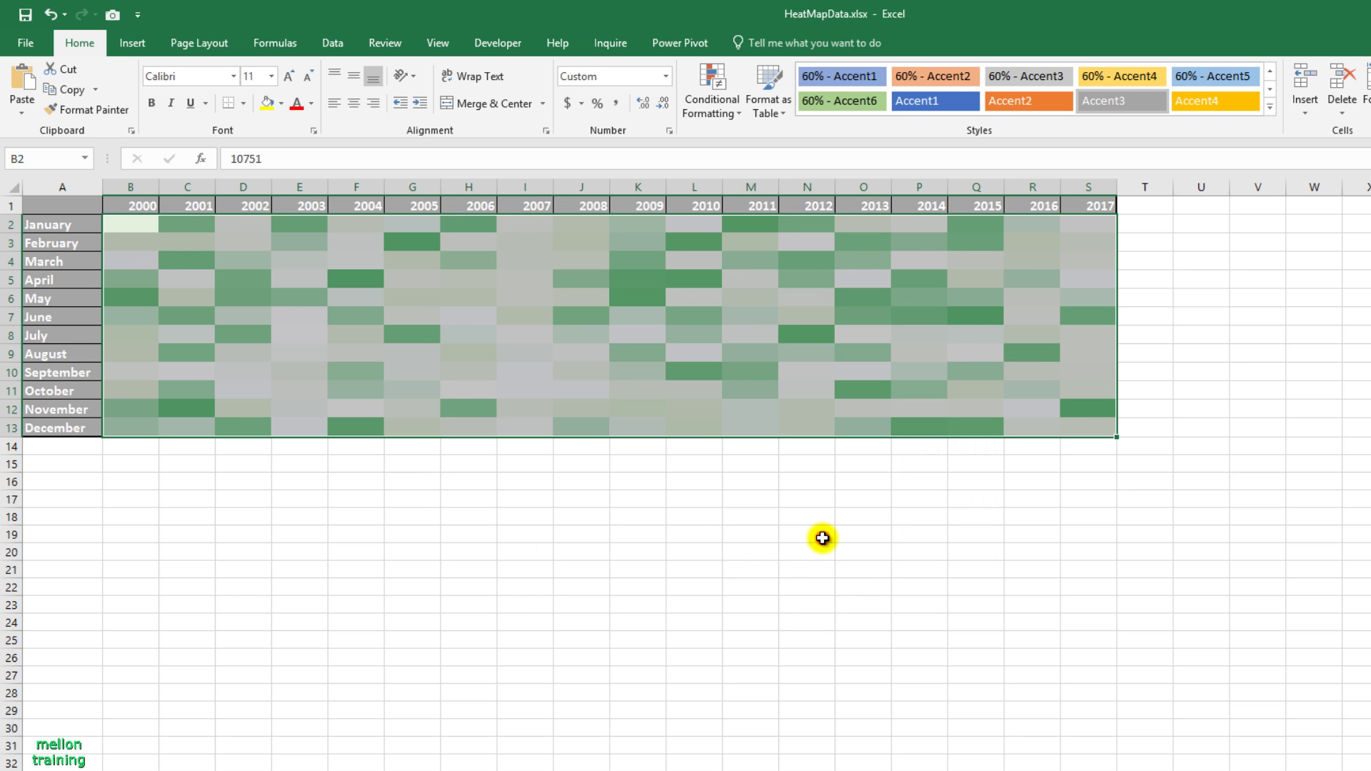
click(823, 539)
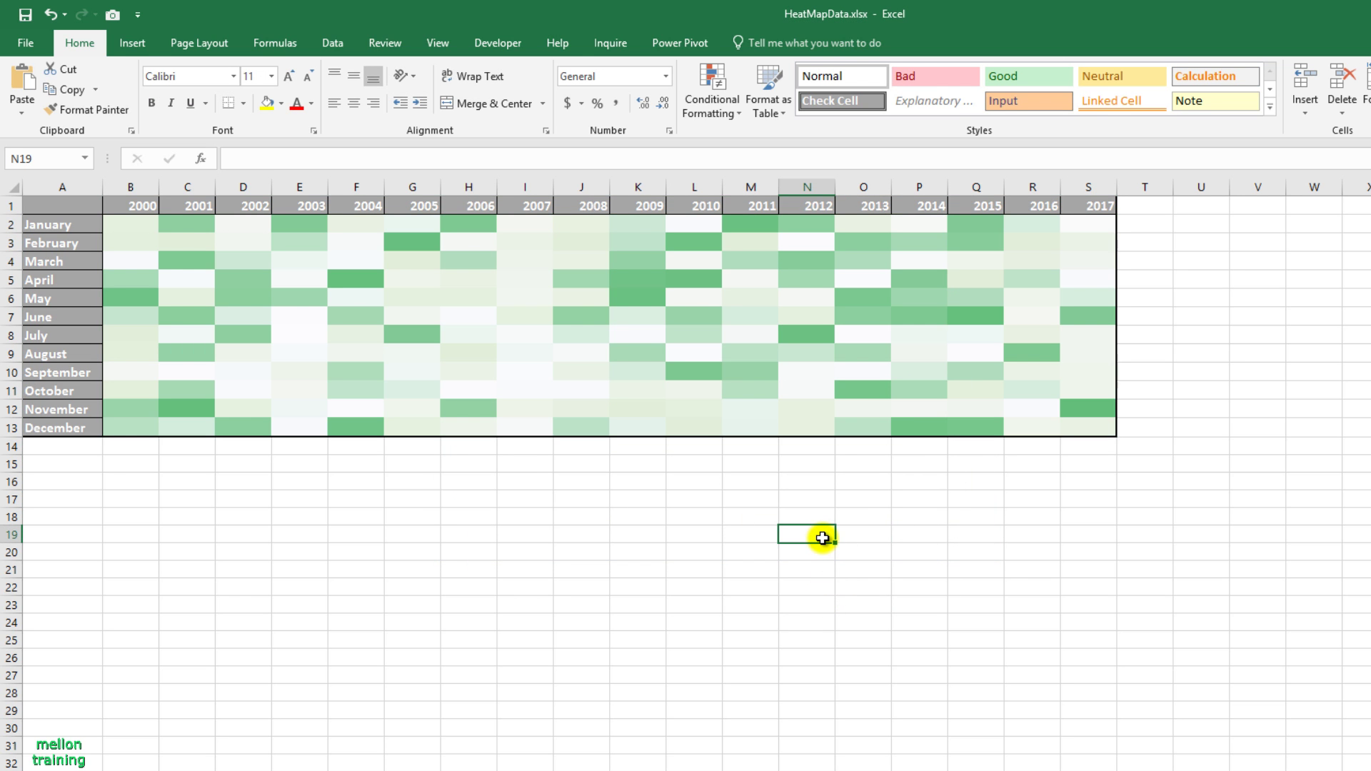